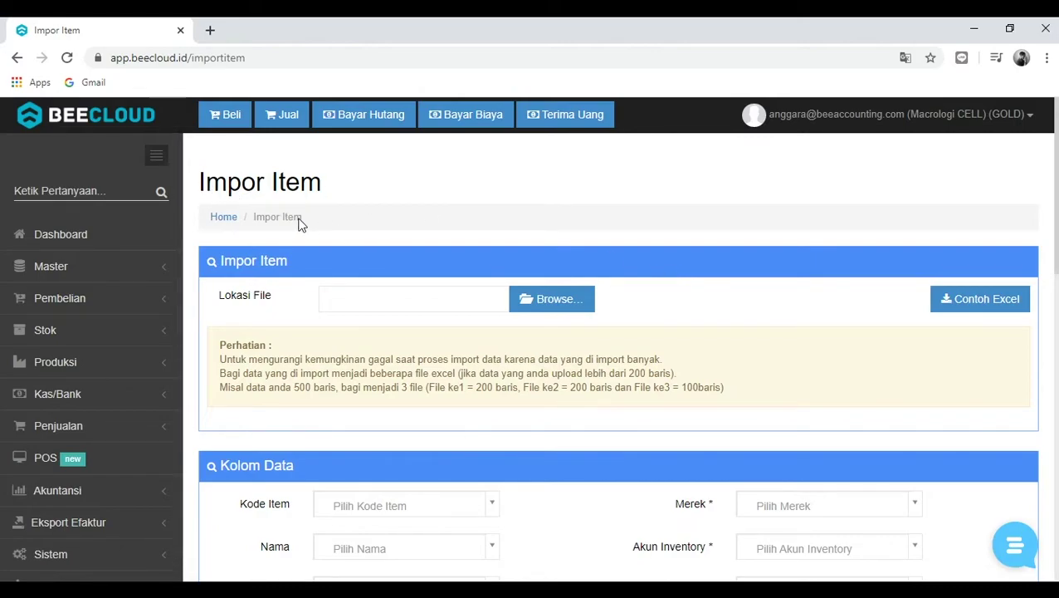
# Expand Sistem in the sidebar to reveal the Impor Data > Impor Item entry
pyautogui.scroll(-2, 297, 322)
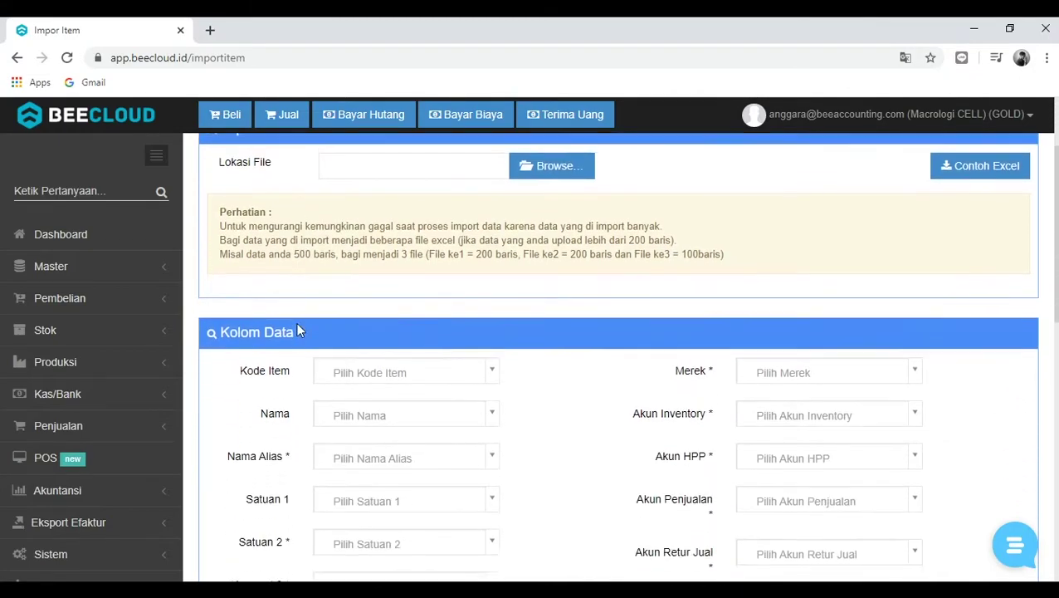
pyautogui.click(91, 550)
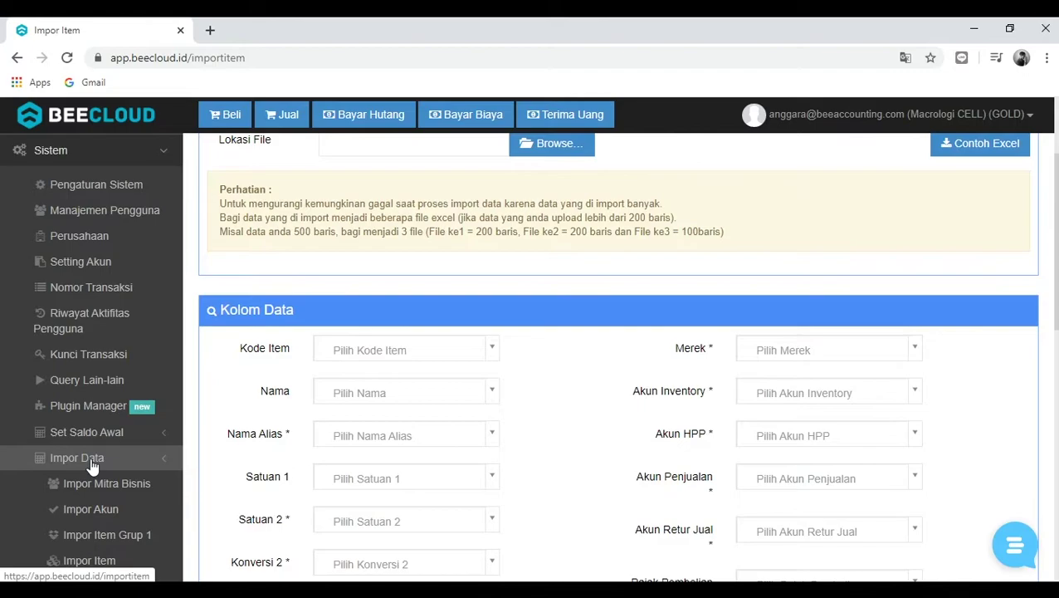
pyautogui.scroll(-1, 91, 467)
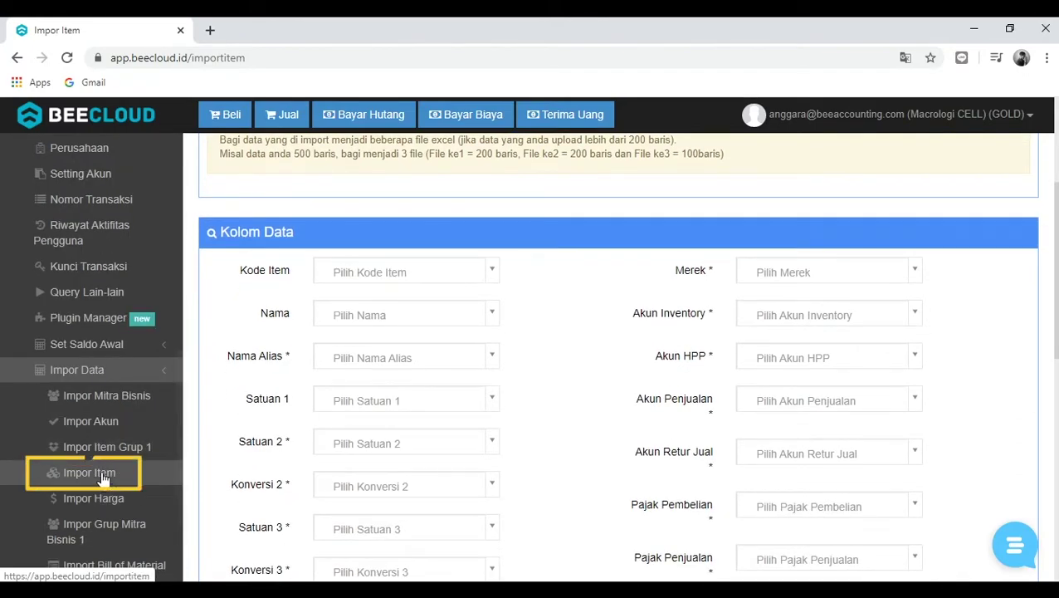
pyautogui.scroll(3, 520, 383)
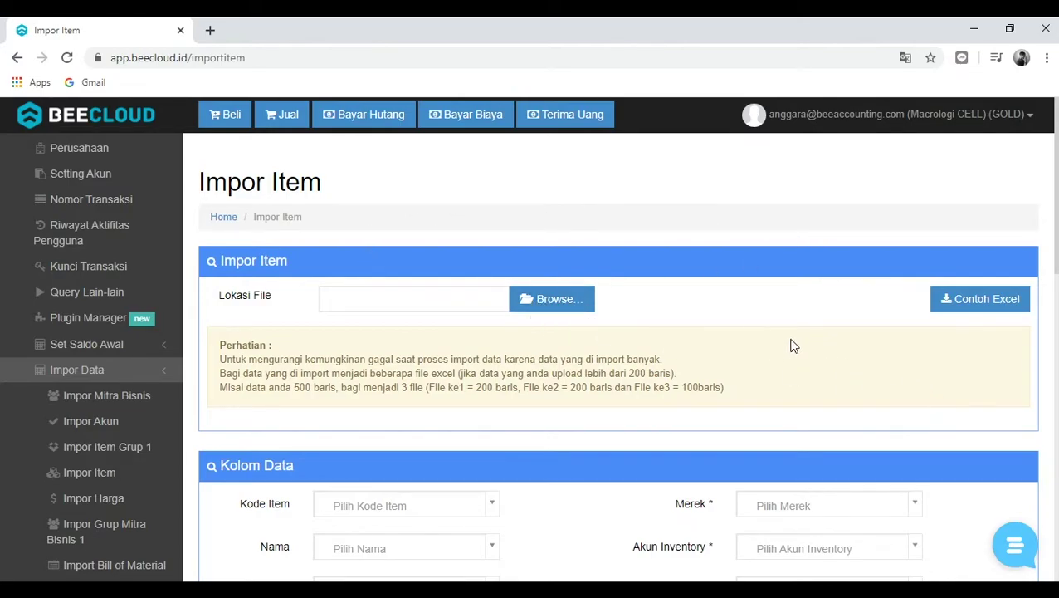
# Download the sample template item.xls via Contoh Excel and open it
pyautogui.click(971, 305)
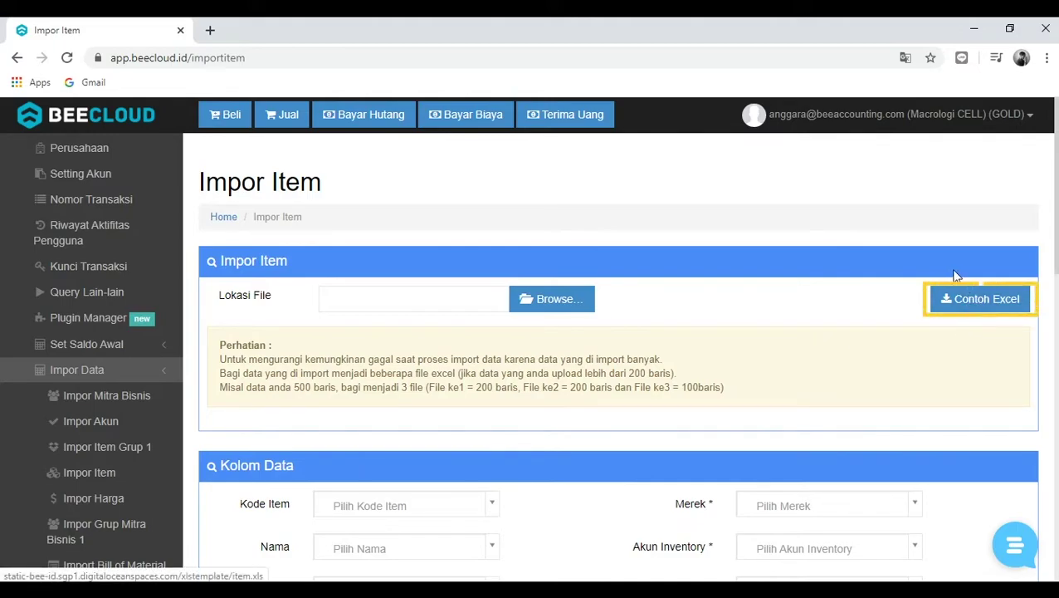
pyautogui.click(1004, 307)
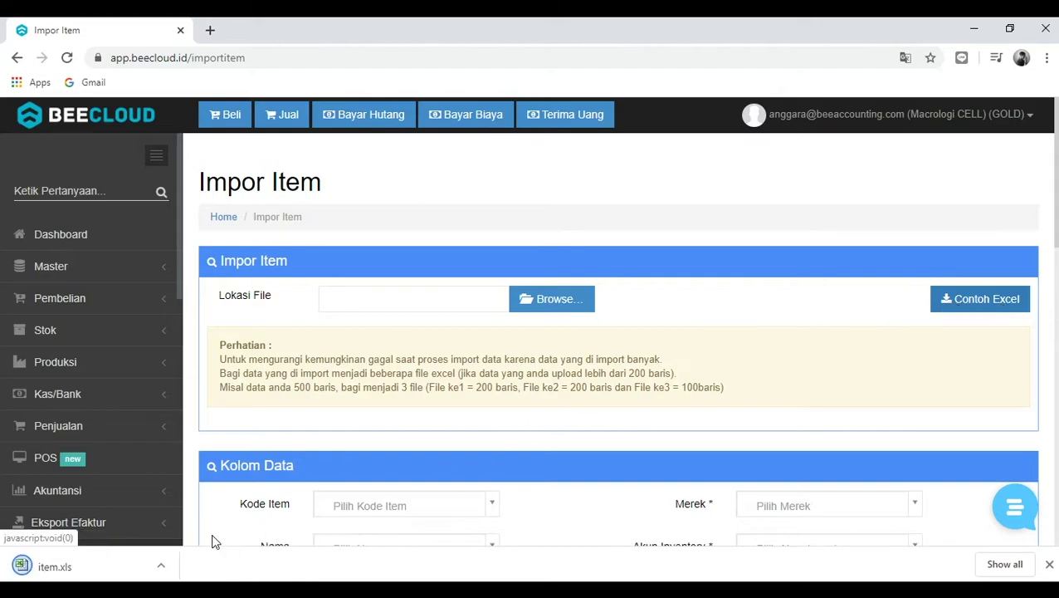
pyautogui.click(126, 570)
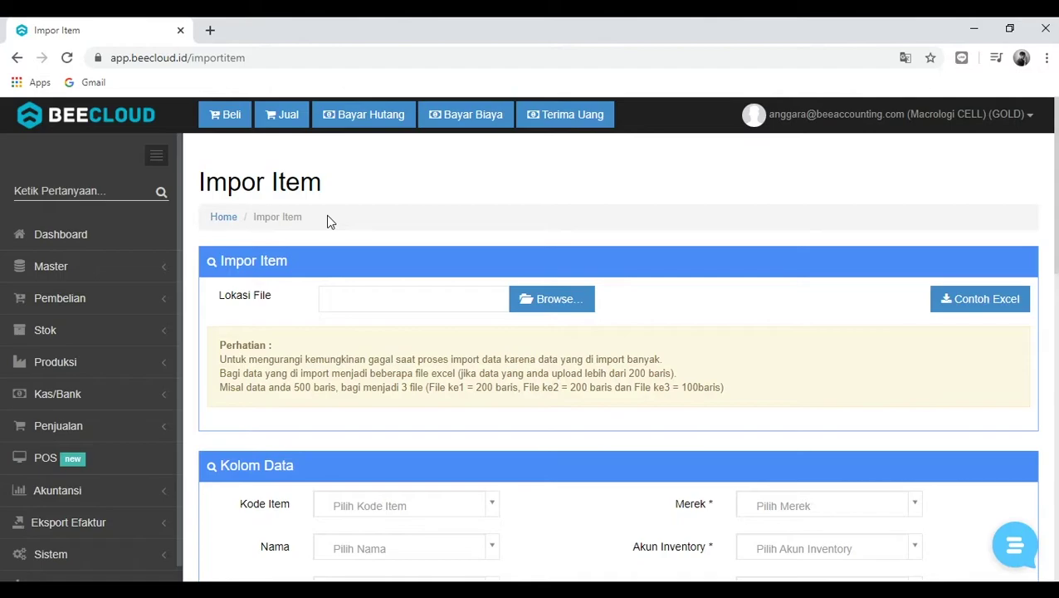
# Load the item file from the DATA folder and review the auto-filled Kolom Data mappings
pyautogui.click(569, 304)
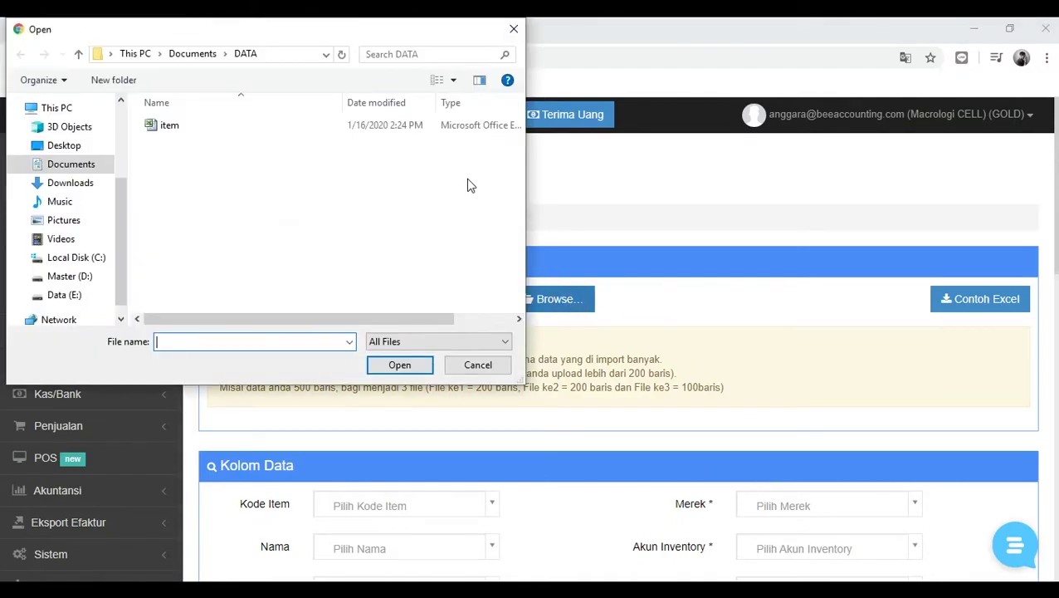
pyautogui.click(188, 126)
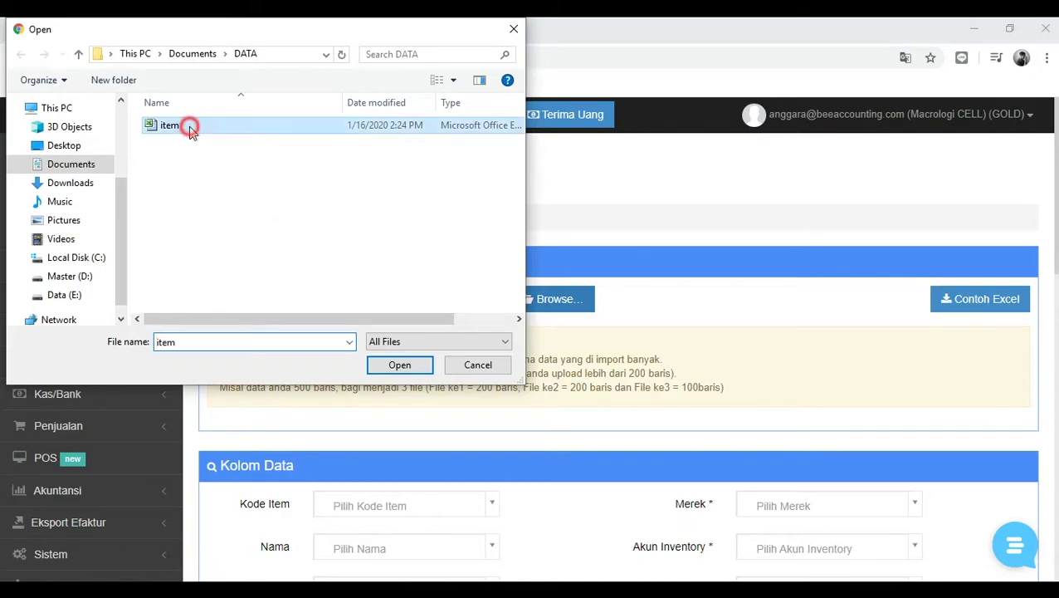
pyautogui.click(406, 367)
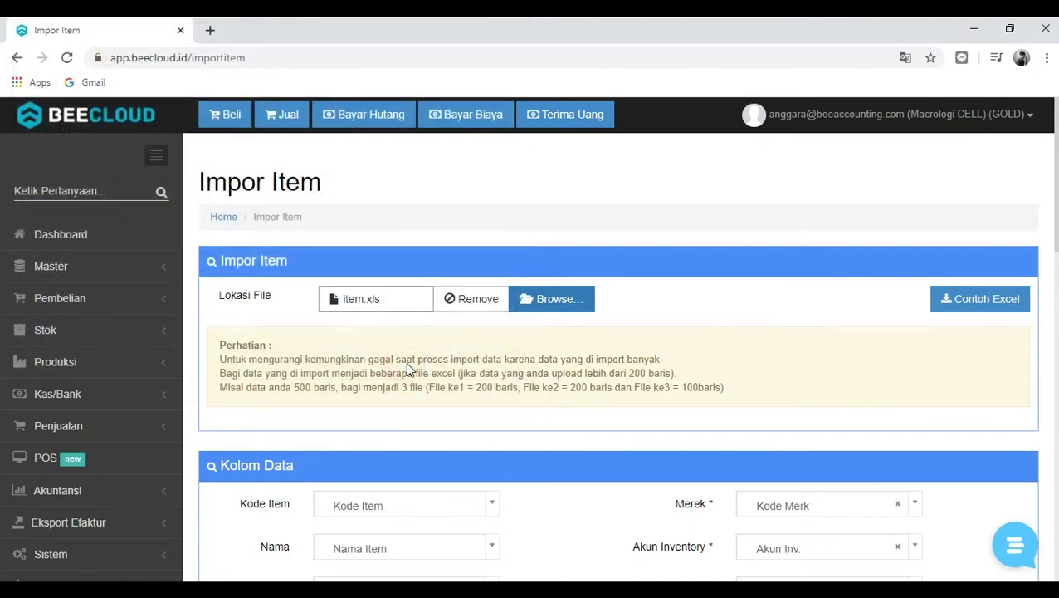
pyautogui.scroll(-2, 390, 294)
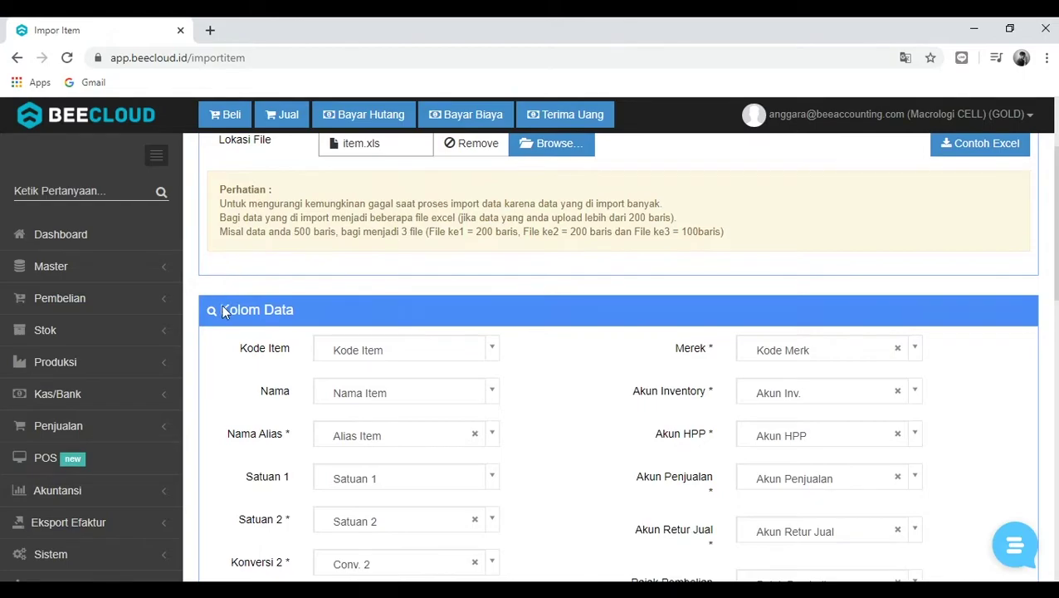
pyautogui.scroll(-1, 281, 282)
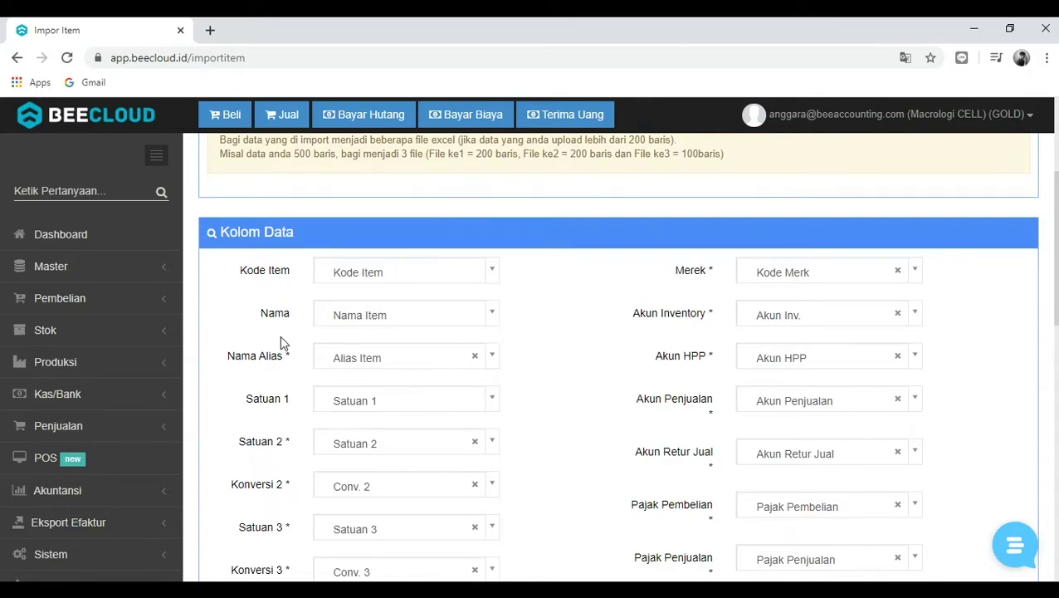
pyautogui.click(287, 357)
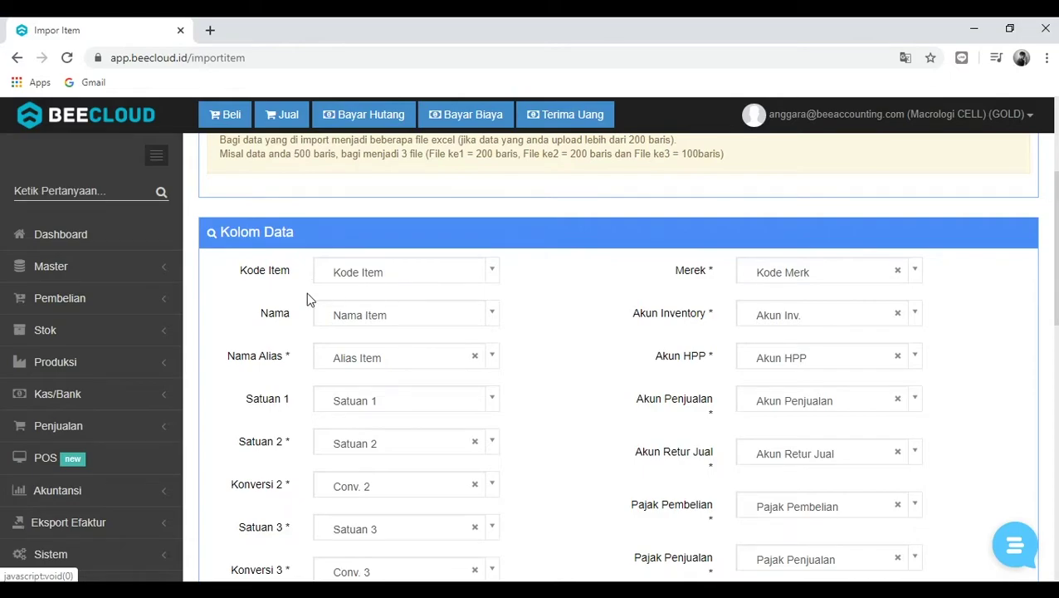
# Clear the Nama Alias, Satuan 2, Konversi 2, Satuan 3 and Konversi 3 column mappings
pyautogui.scroll(-1, 286, 287)
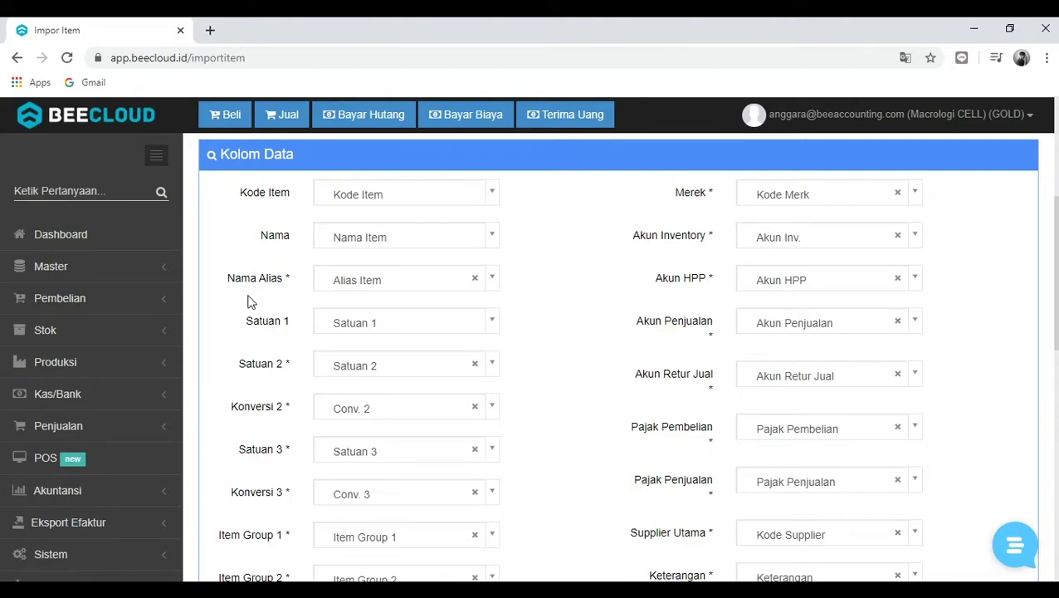
pyautogui.click(475, 280)
pyautogui.click(475, 363)
pyautogui.click(474, 408)
pyautogui.click(474, 449)
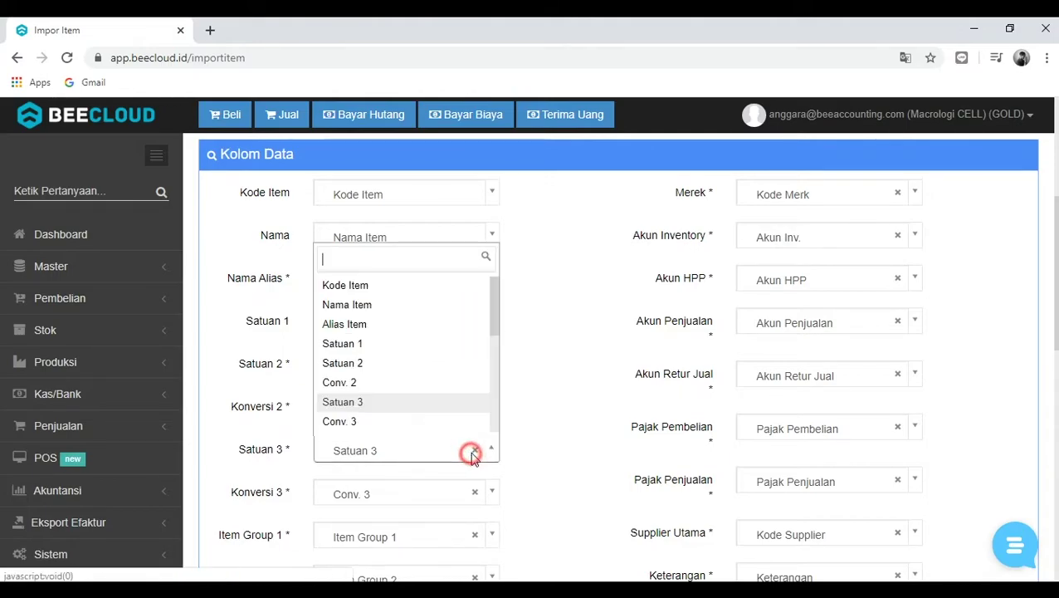
pyautogui.click(472, 451)
pyautogui.click(472, 451)
pyautogui.scroll(-1, 532, 412)
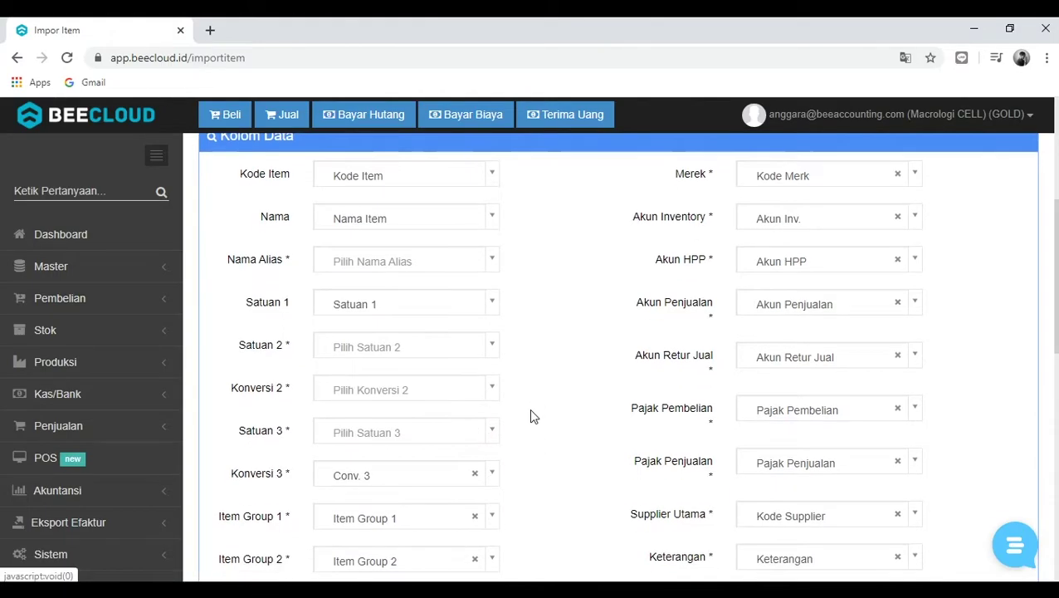
pyautogui.click(475, 416)
pyautogui.scroll(2, 518, 338)
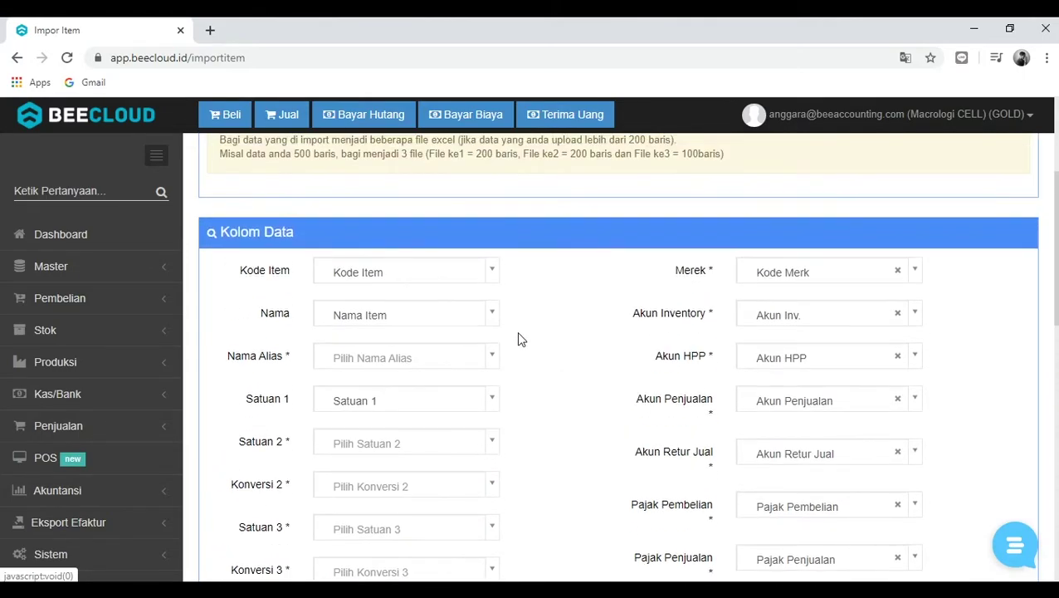
pyautogui.scroll(-4, 531, 382)
pyautogui.scroll(-3, 535, 371)
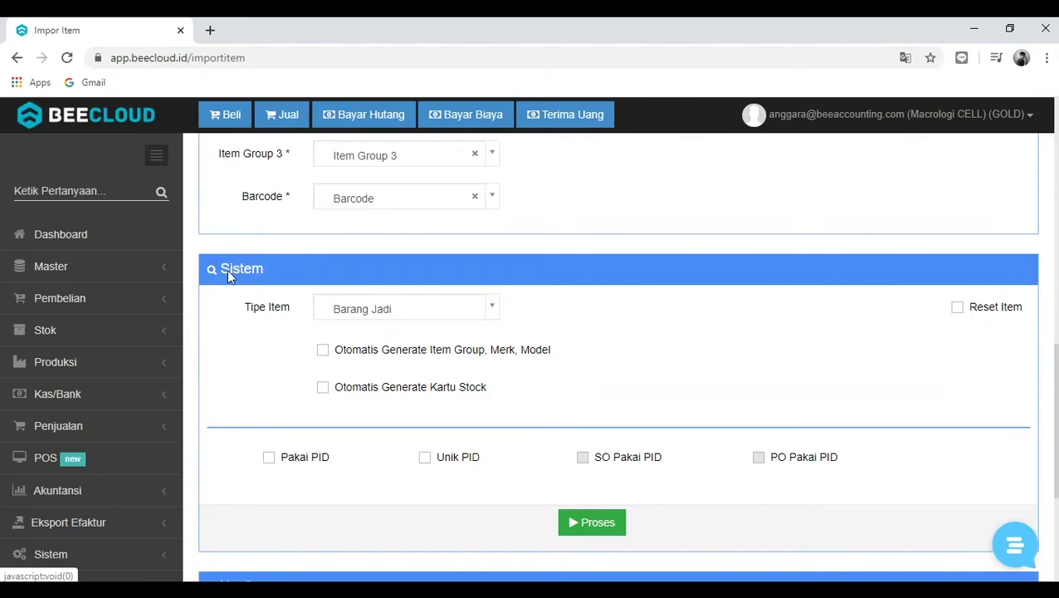
# Keep Tipe Item as Barang Jadi and tick 'Otomatis Generate Item Group, Merk, Model'
pyautogui.click(426, 311)
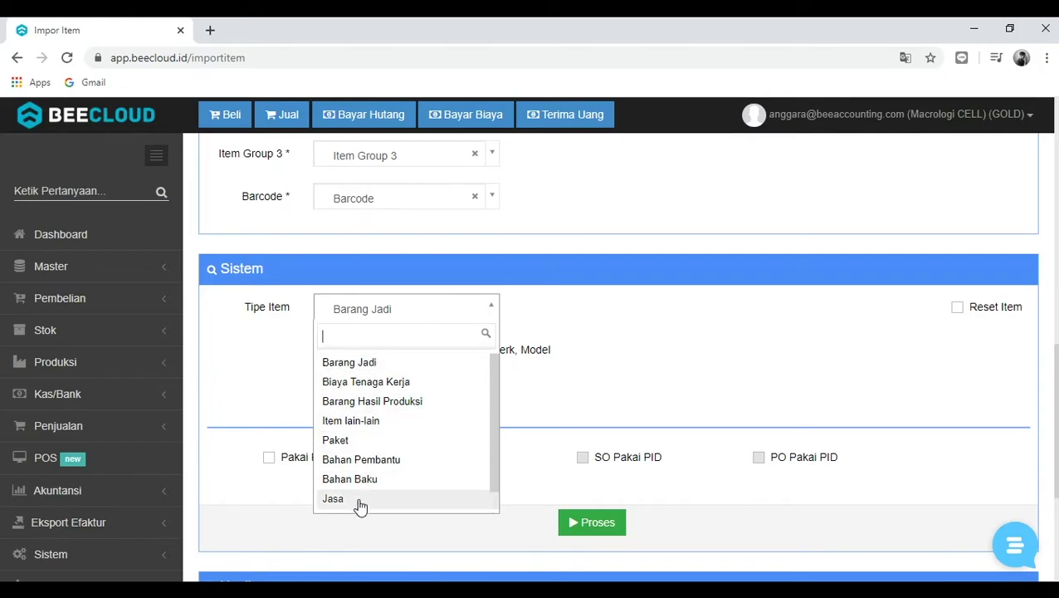
pyautogui.click(644, 347)
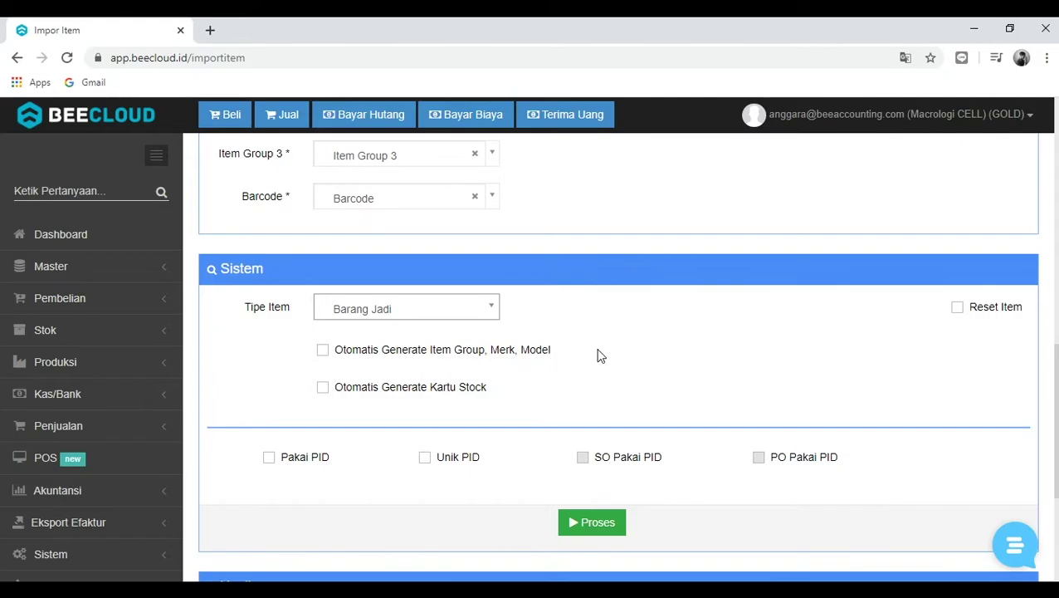
pyautogui.click(323, 352)
pyautogui.scroll(2, 681, 257)
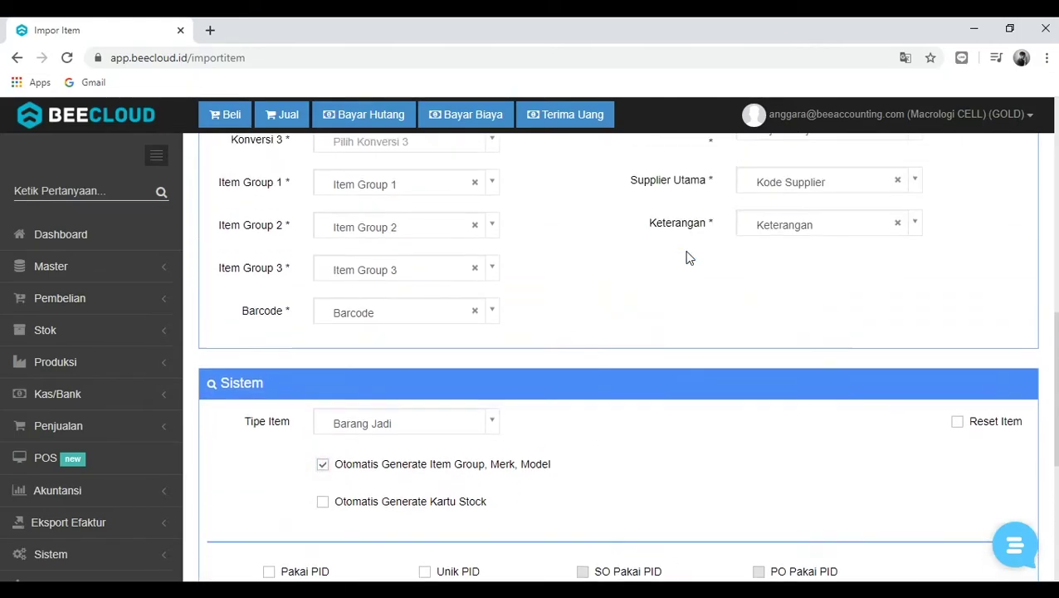
pyautogui.scroll(-1, 371, 498)
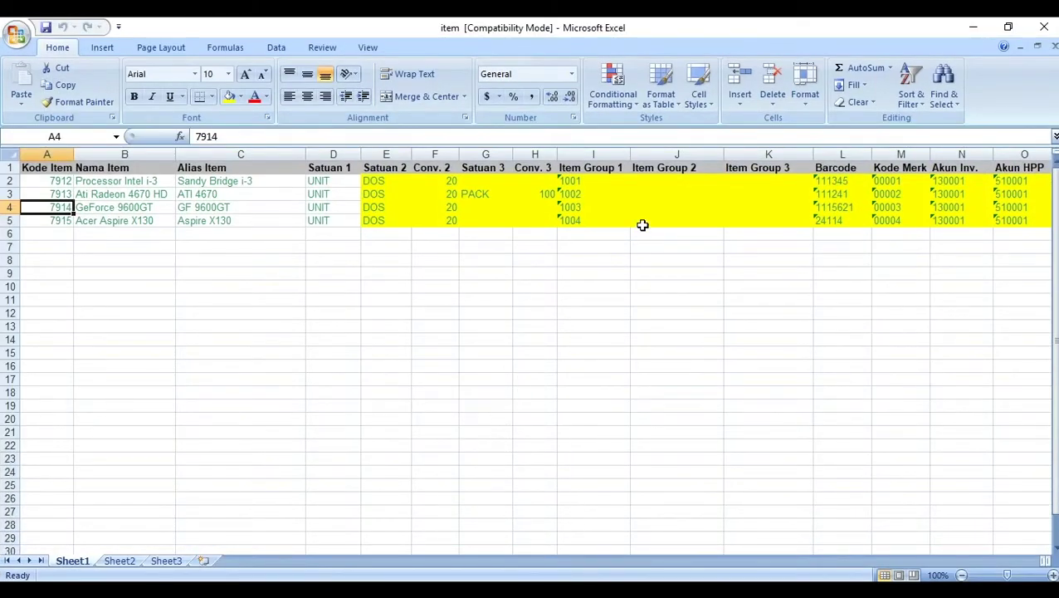
# Select the Item Group 1 codes 1001–1004 in cells I2:I5 of the Excel template
pyautogui.moveTo(588, 182); pyautogui.dragTo(589, 223)
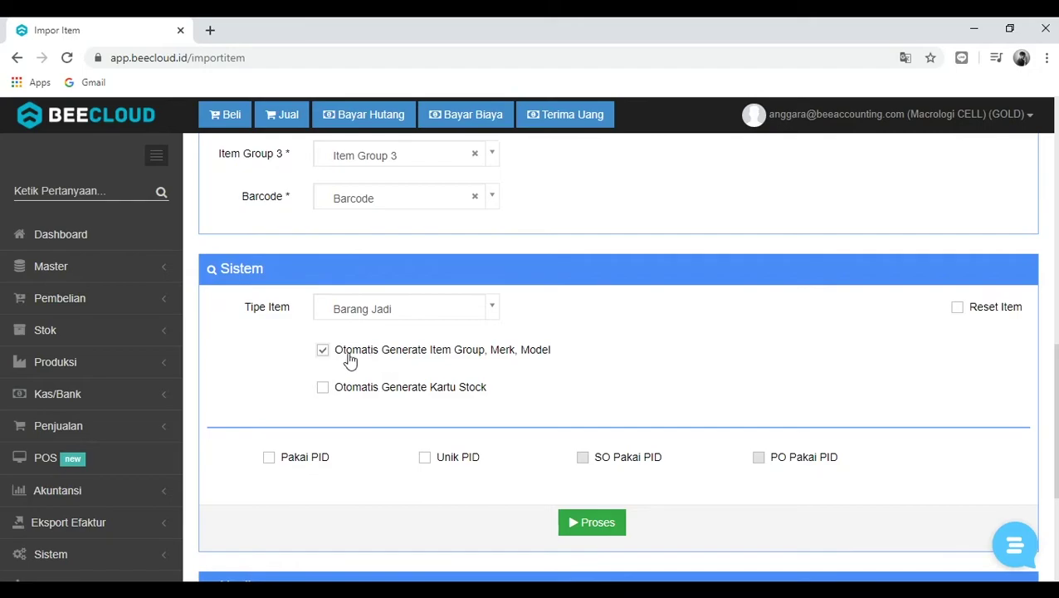
# Tick 'Otomatis Generate Kartu Stock', then bring up the notes on item variants and barcodes
pyautogui.click(324, 390)
pyautogui.scroll(1, 572, 392)
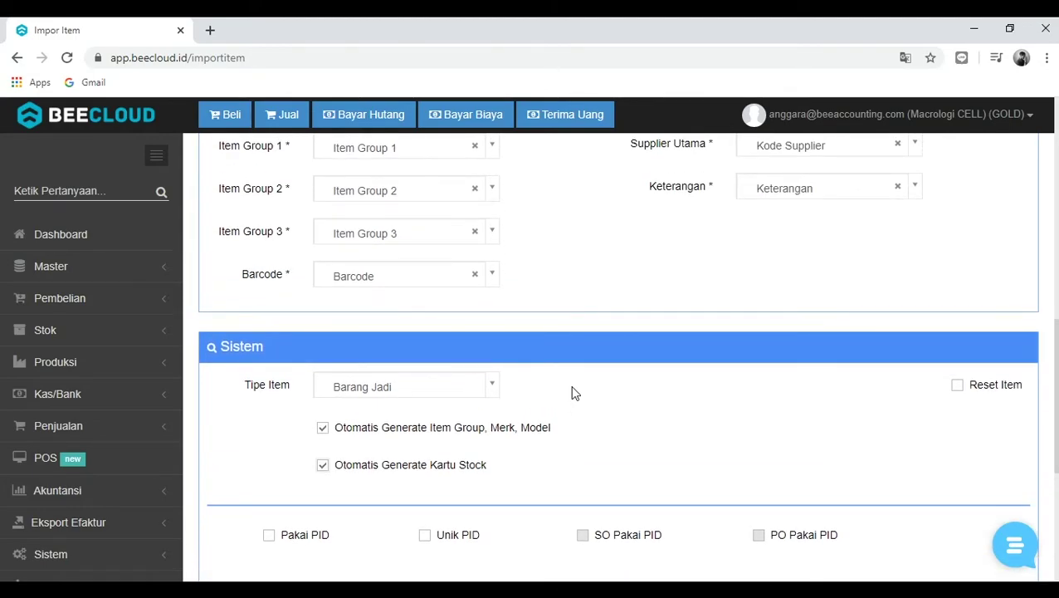
pyautogui.scroll(-1, 571, 401)
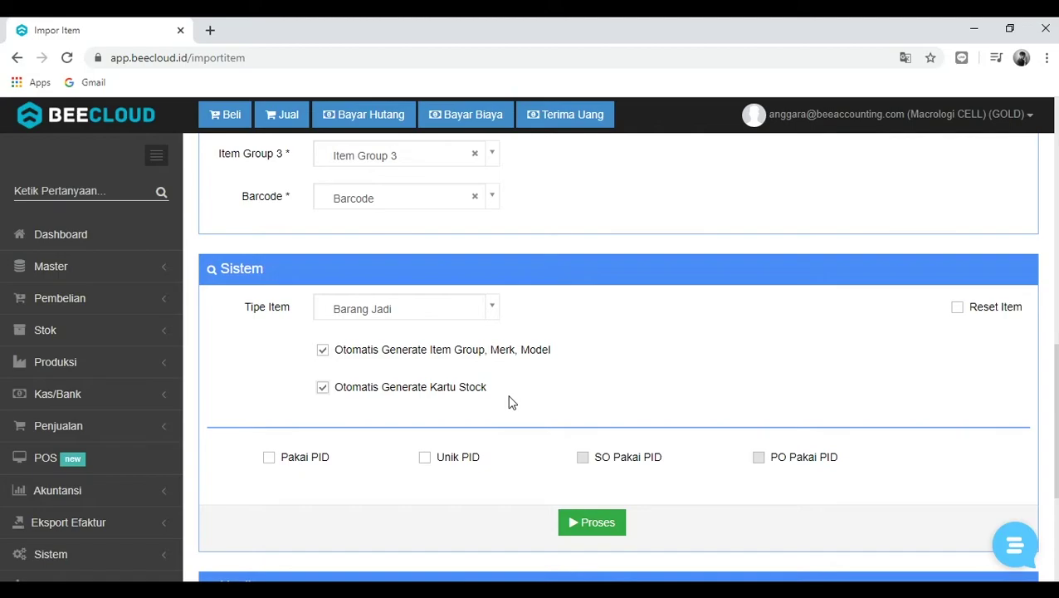
pyautogui.scroll(2, 646, 291)
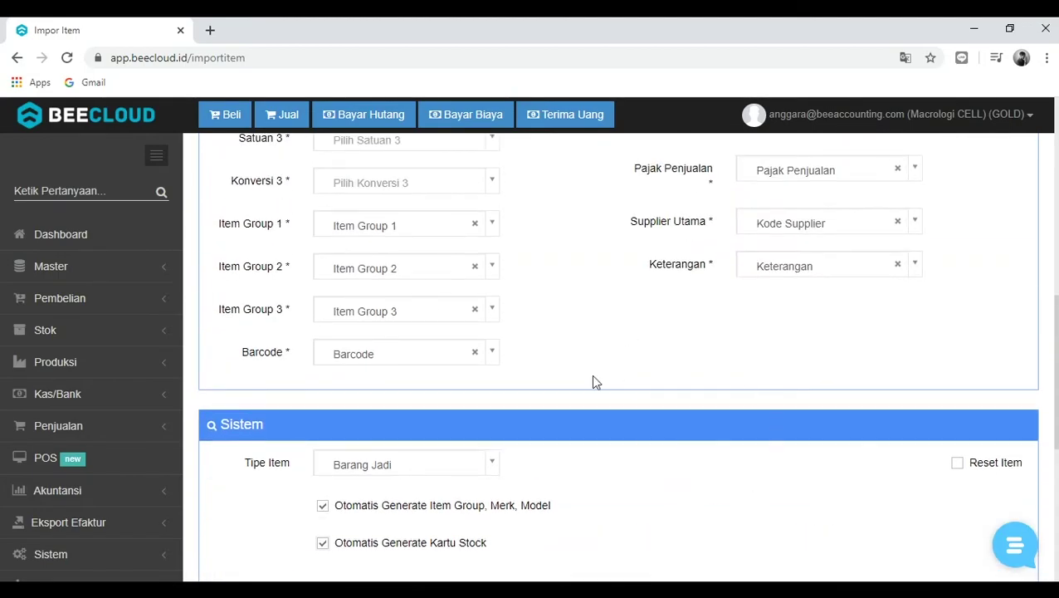
pyautogui.scroll(-2, 644, 366)
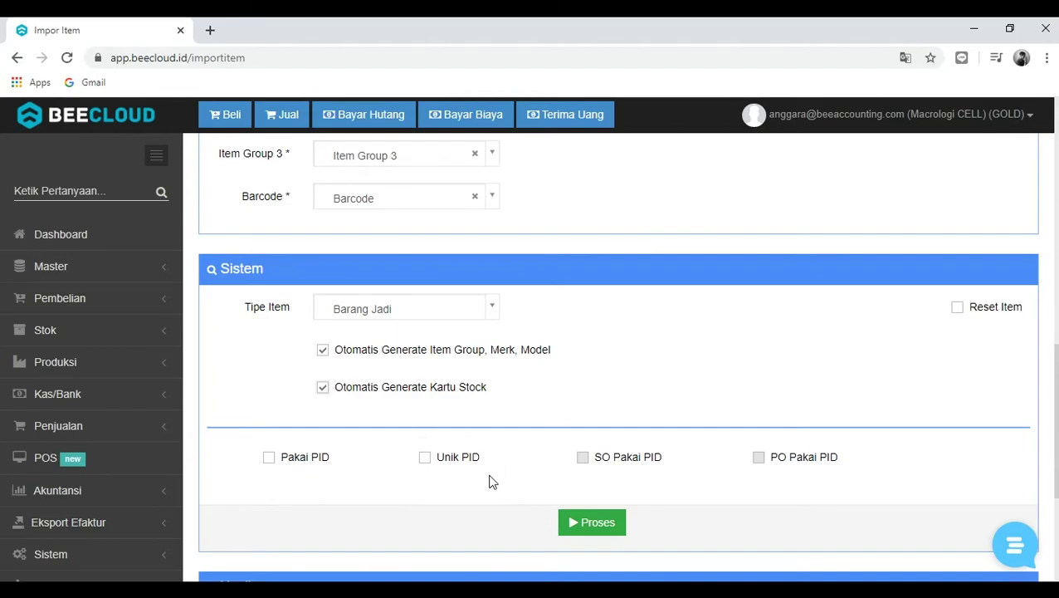
pyautogui.click(515, 591)
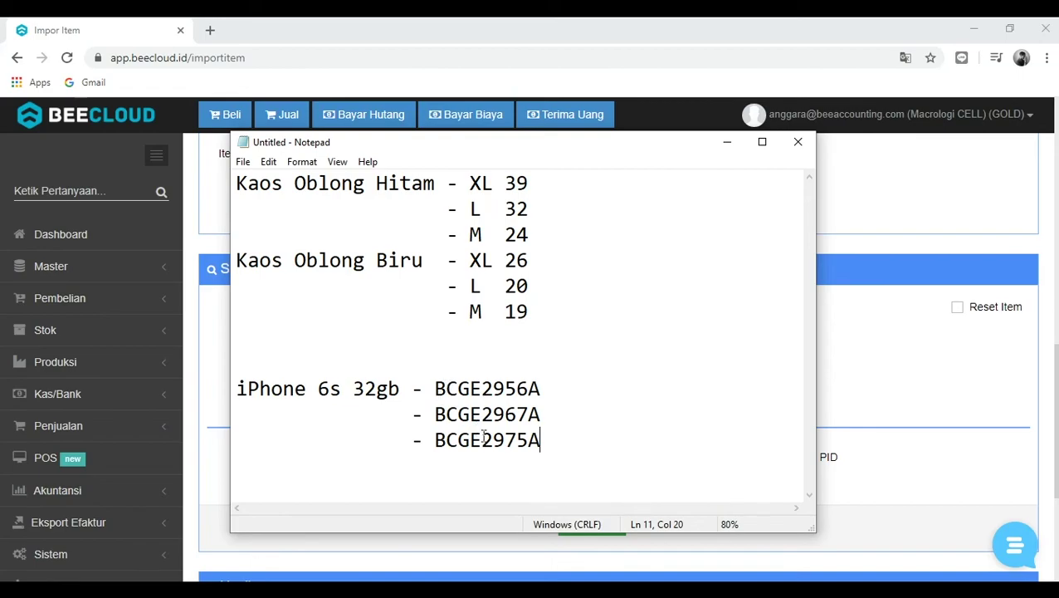
pyautogui.click(726, 142)
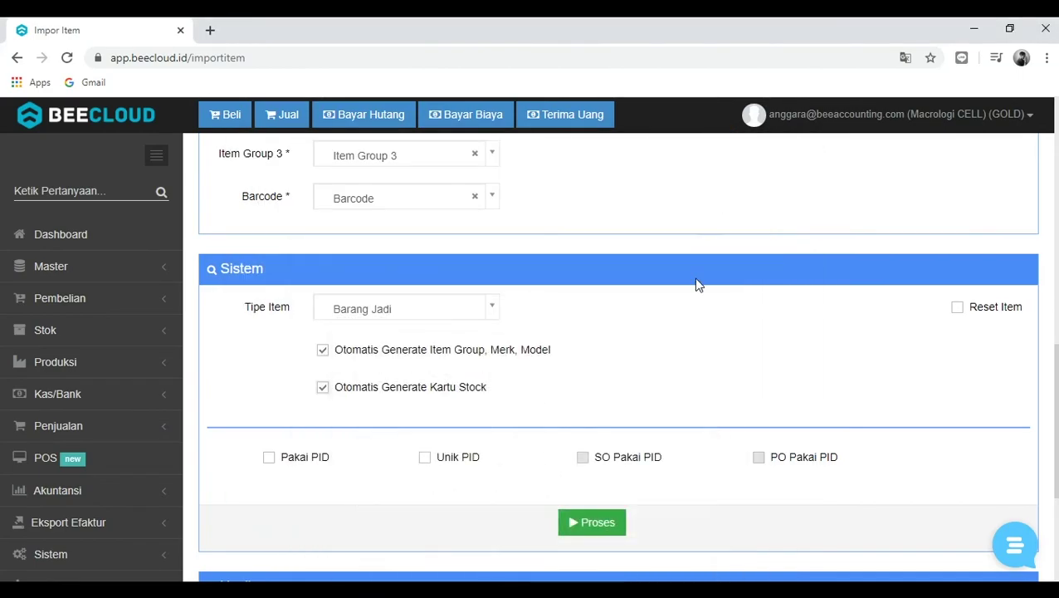
# Recheck the mappings, run Proses, and dismiss the SUCCESS report: 4 rows imported, 0 failed
pyautogui.scroll(-1, 697, 286)
pyautogui.scroll(5, 677, 314)
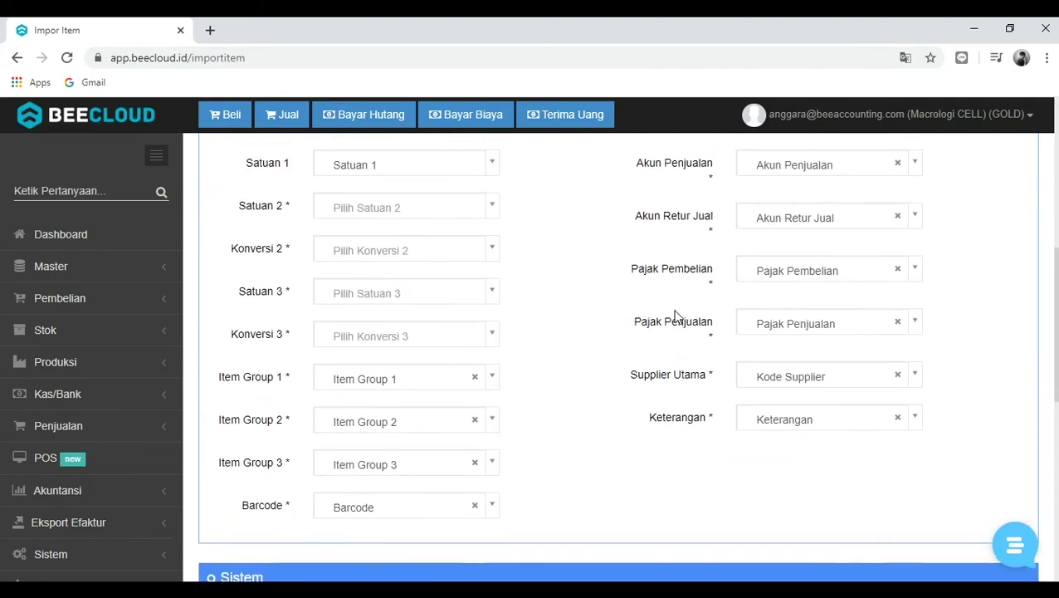
pyautogui.scroll(3, 548, 293)
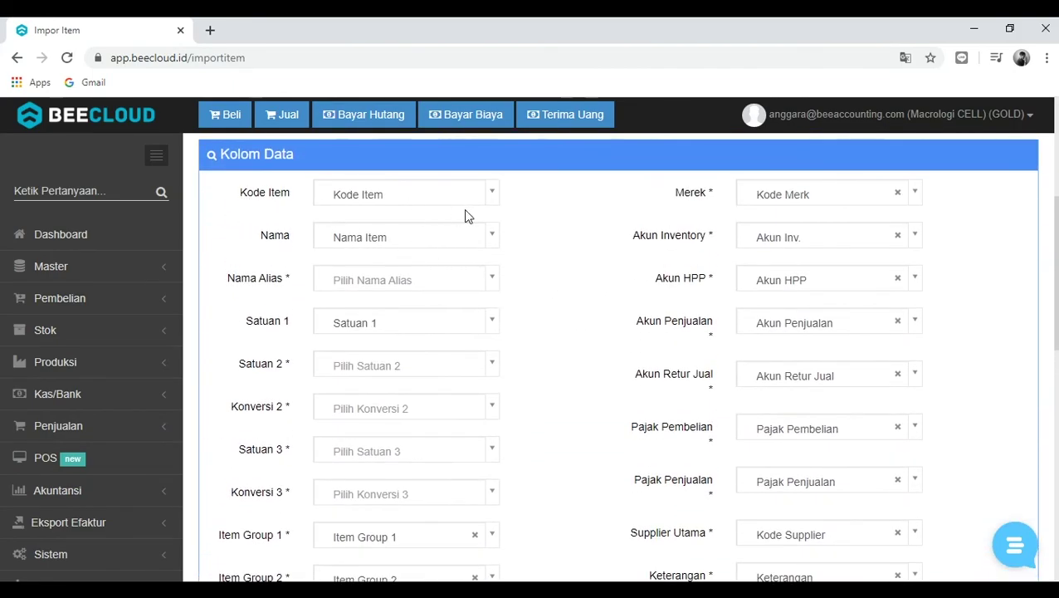
pyautogui.scroll(-4, 548, 290)
pyautogui.scroll(-4, 540, 312)
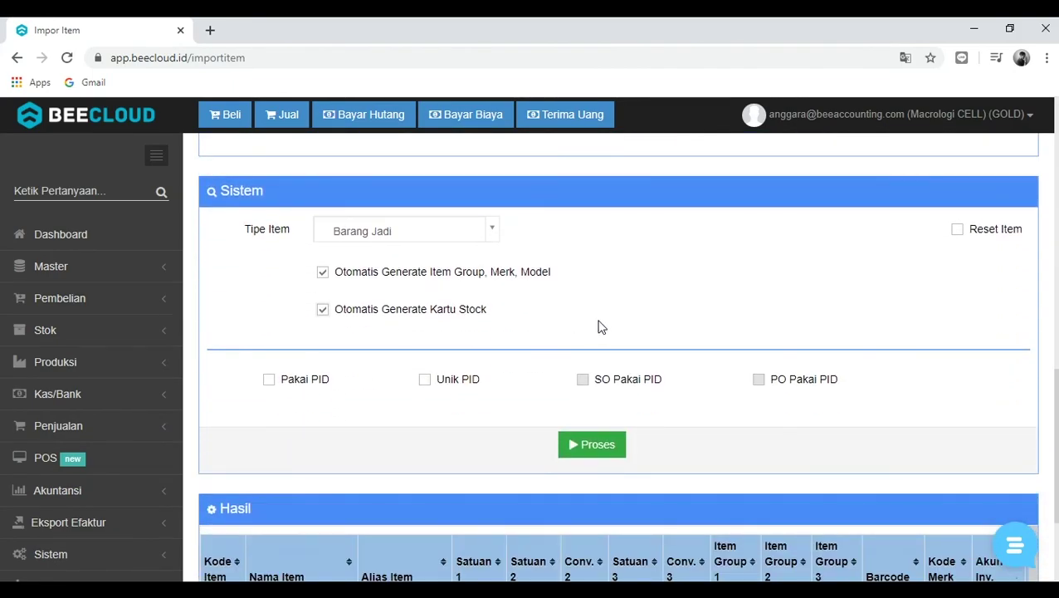
pyautogui.click(587, 449)
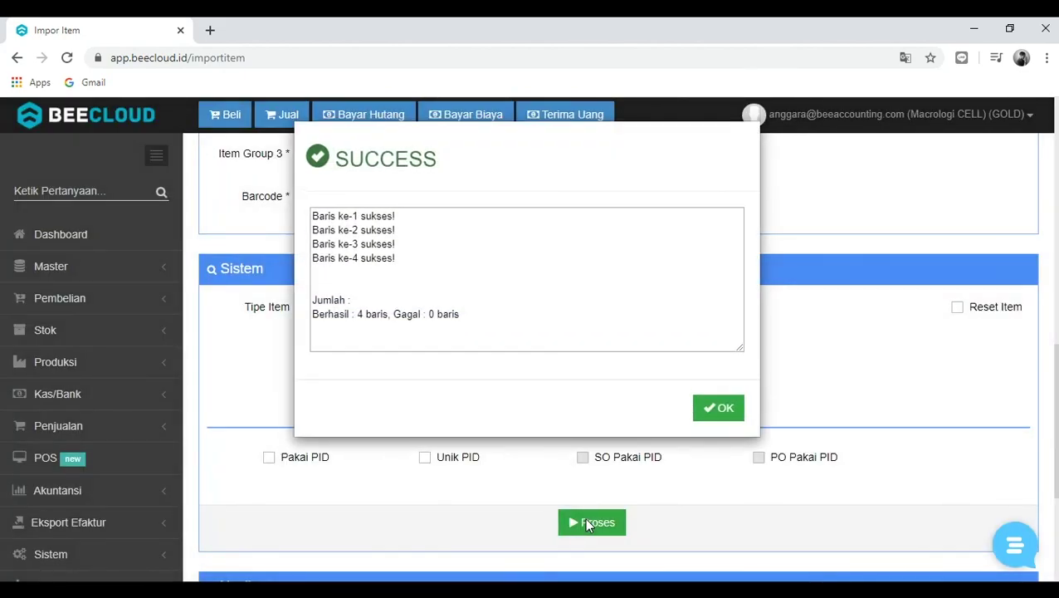
pyautogui.click(713, 409)
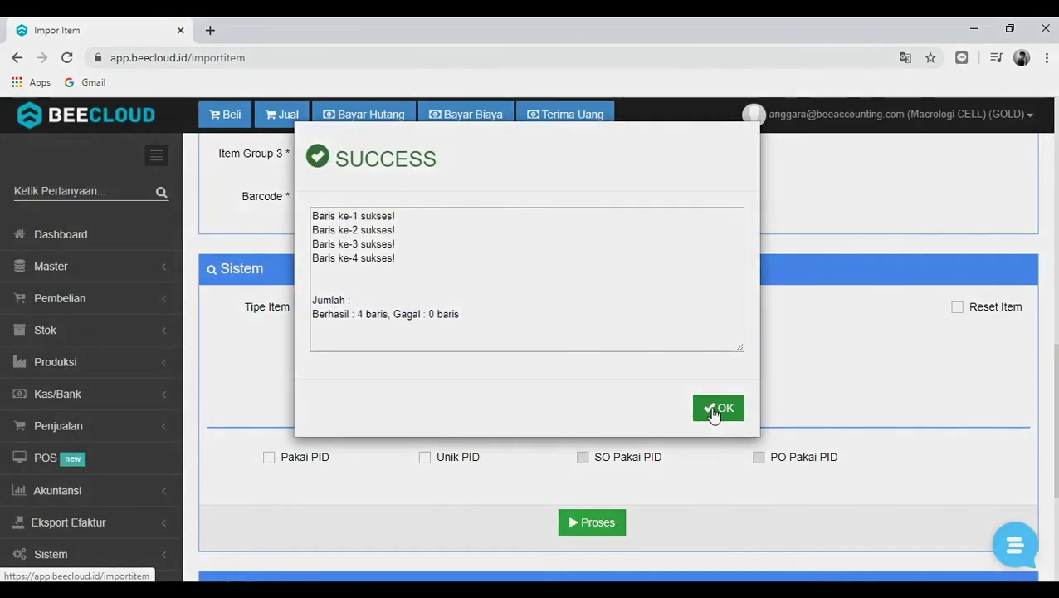